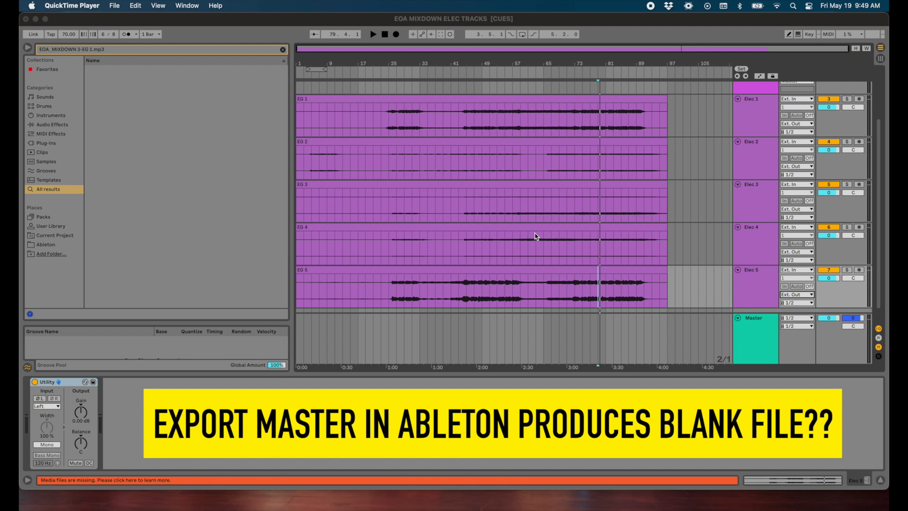
scroll(398, 247, down, 1)
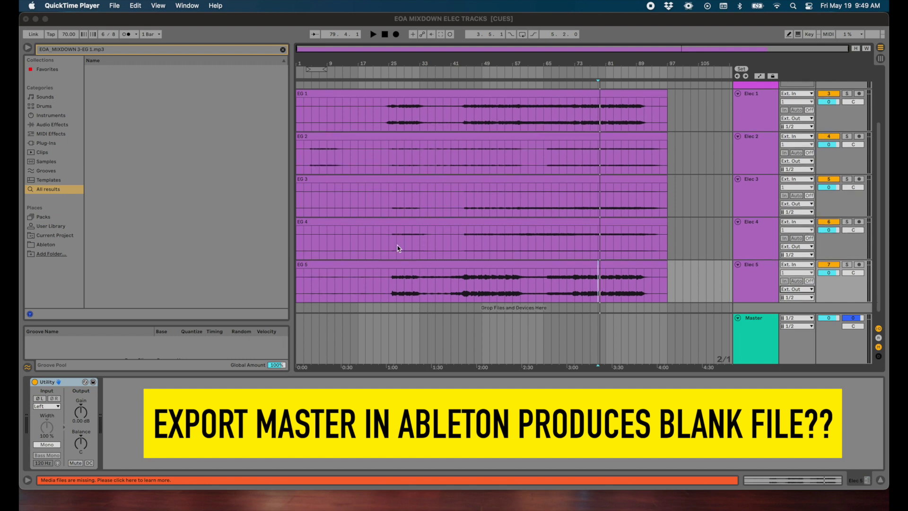
scroll(398, 247, down, 1)
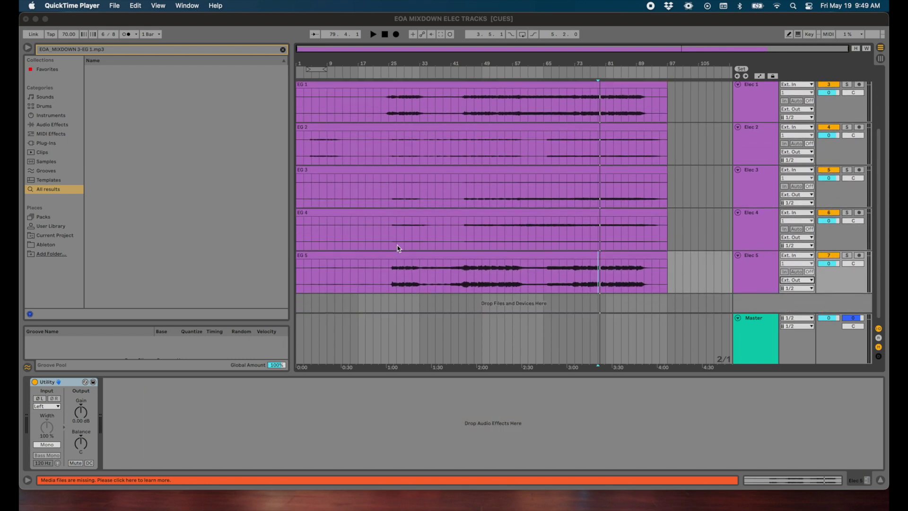
scroll(398, 248, up, 1)
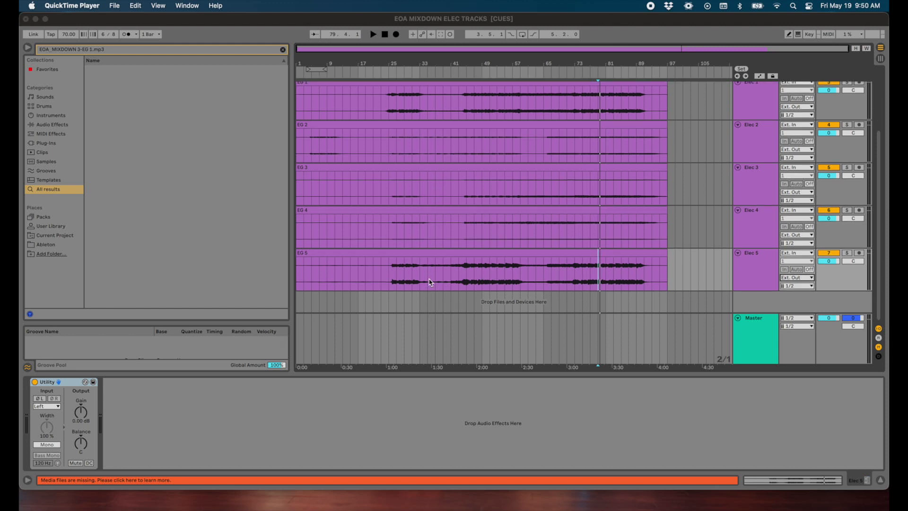
scroll(429, 282, up, 2)
scroll(429, 282, down, 2)
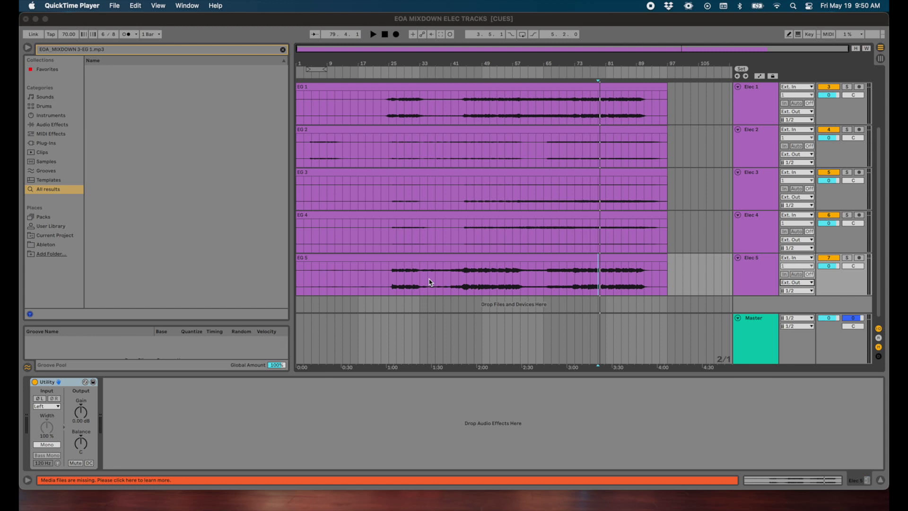
scroll(518, 256, up, 1)
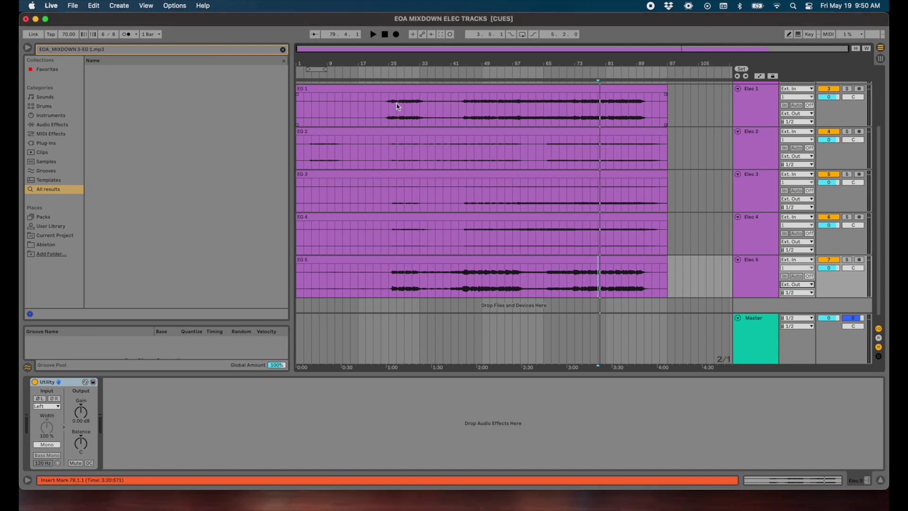
Step: Play the arrangement from EG 3 and from near the end of EG 2, then stop playback
click(447, 119)
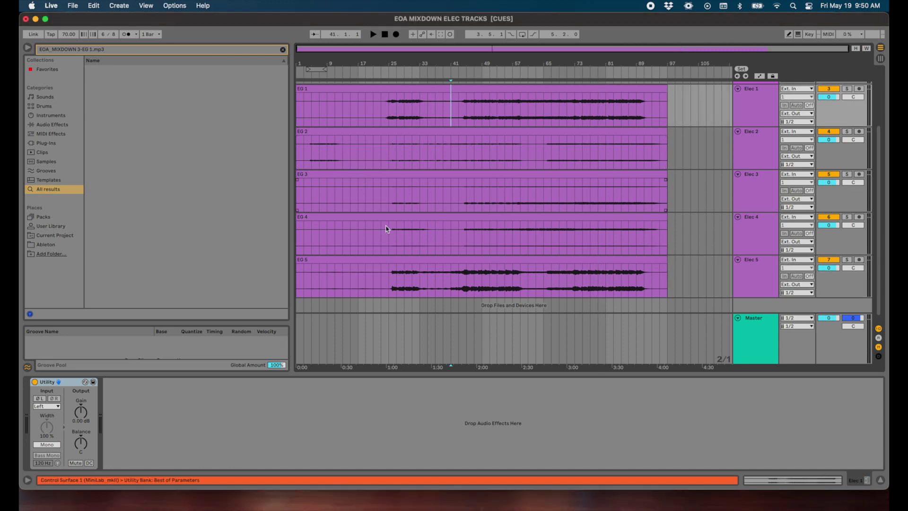
click(515, 199)
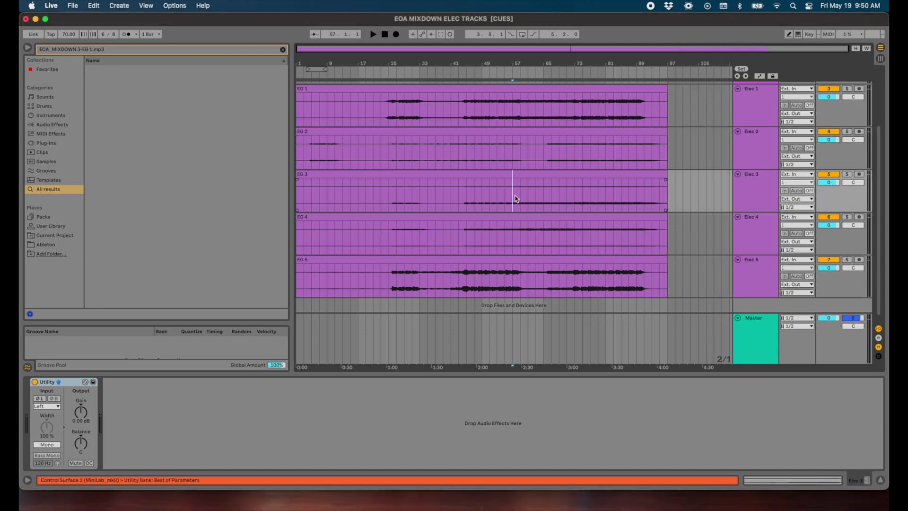
key(space)
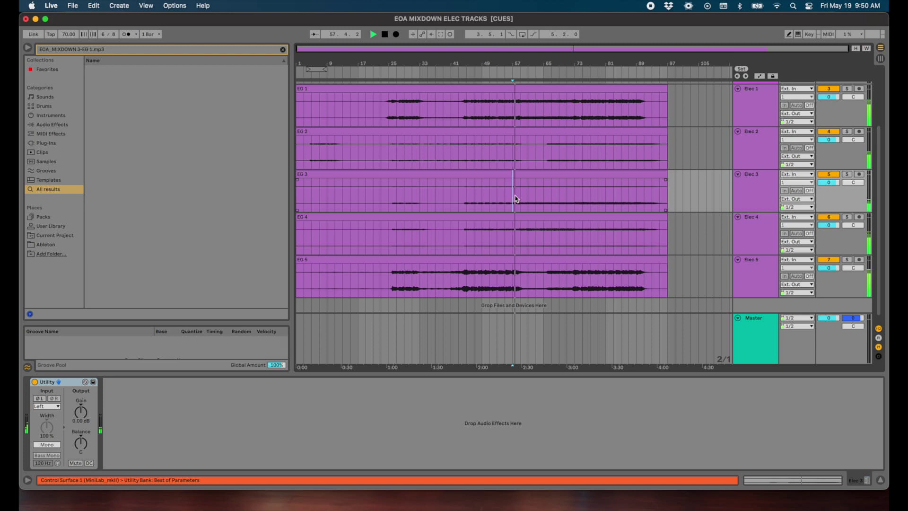
click(636, 157)
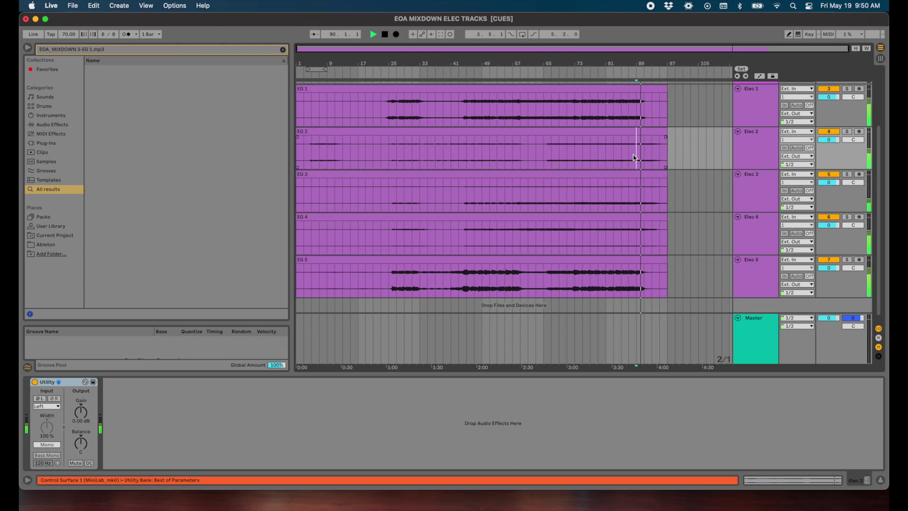
key(space)
scroll(636, 159, up, 3)
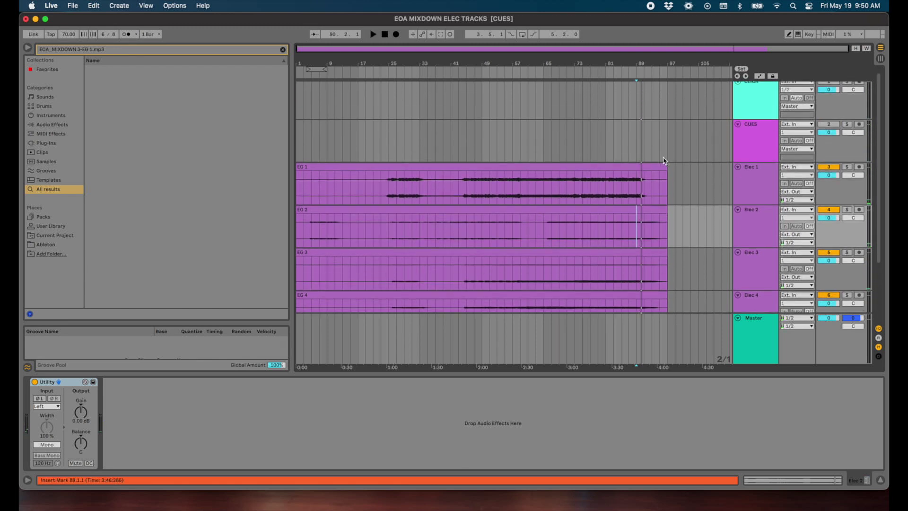
Step: Render the Master track as MP3 and save 'EOA MIXDOWN ELEC TRACKS' to the Desktop
click(350, 142)
click(73, 5)
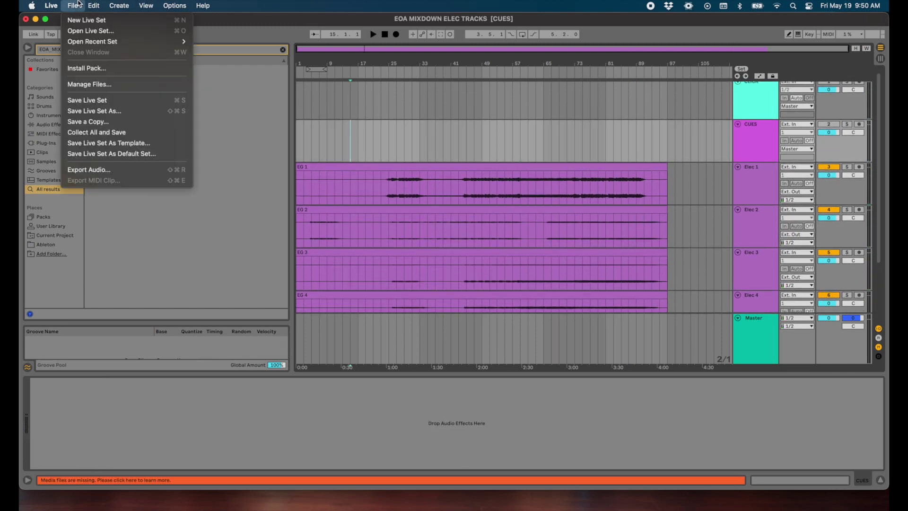
click(109, 172)
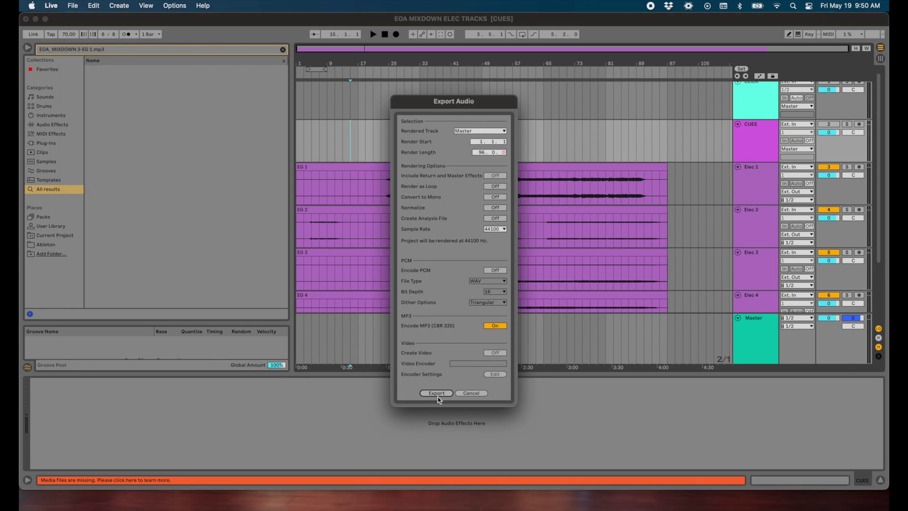
key(Return)
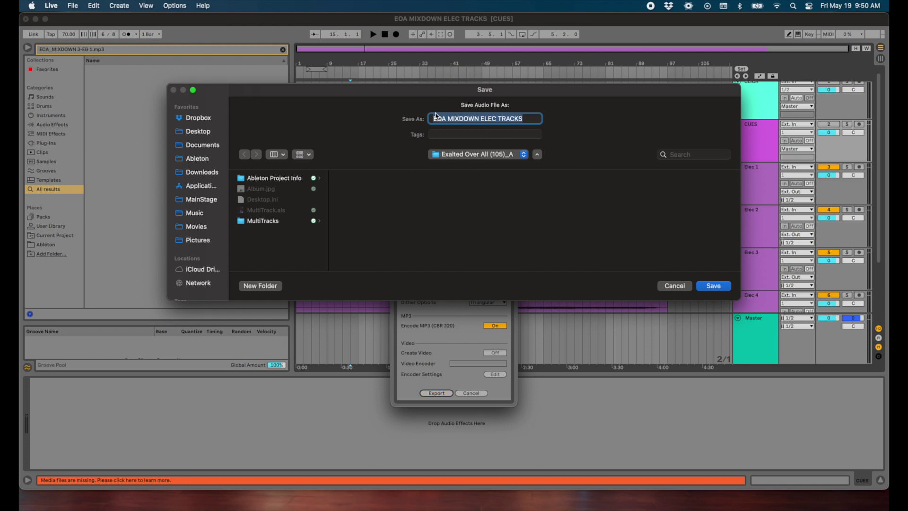
click(195, 131)
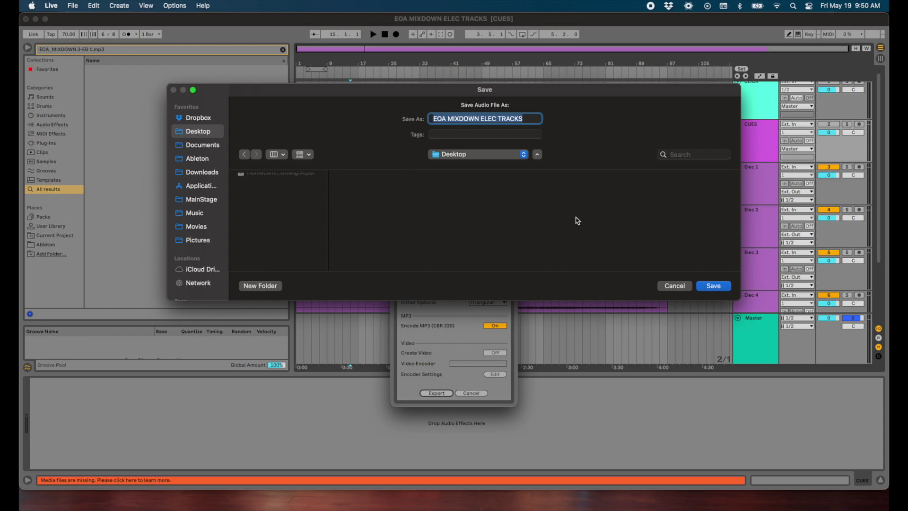
click(713, 285)
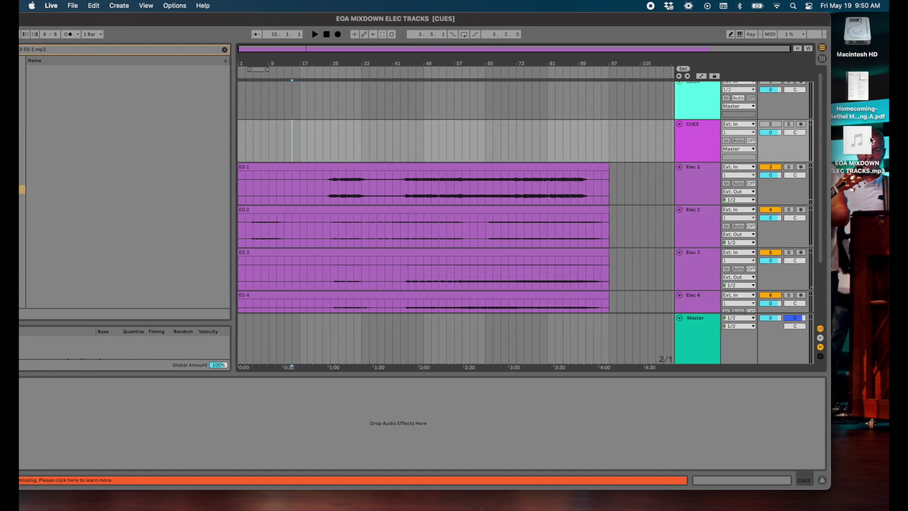
click(867, 136)
key(space)
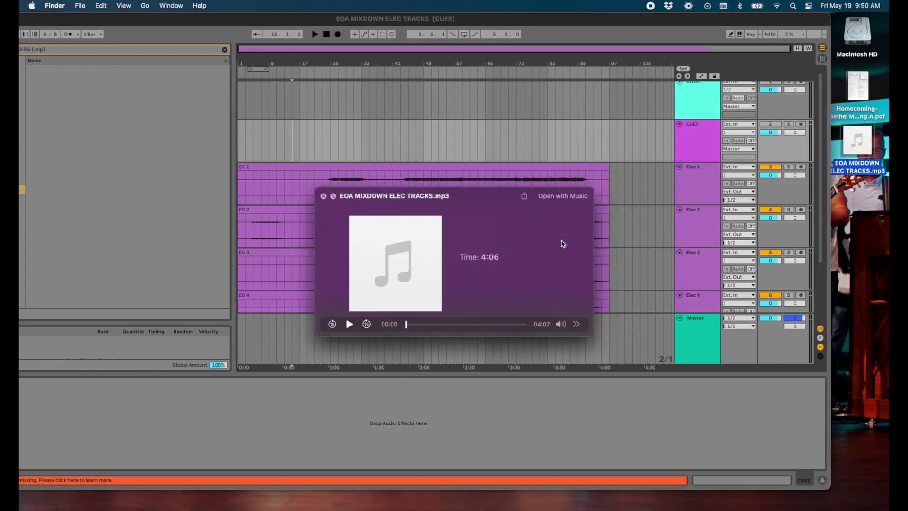
drag(408, 324, 504, 324)
click(324, 196)
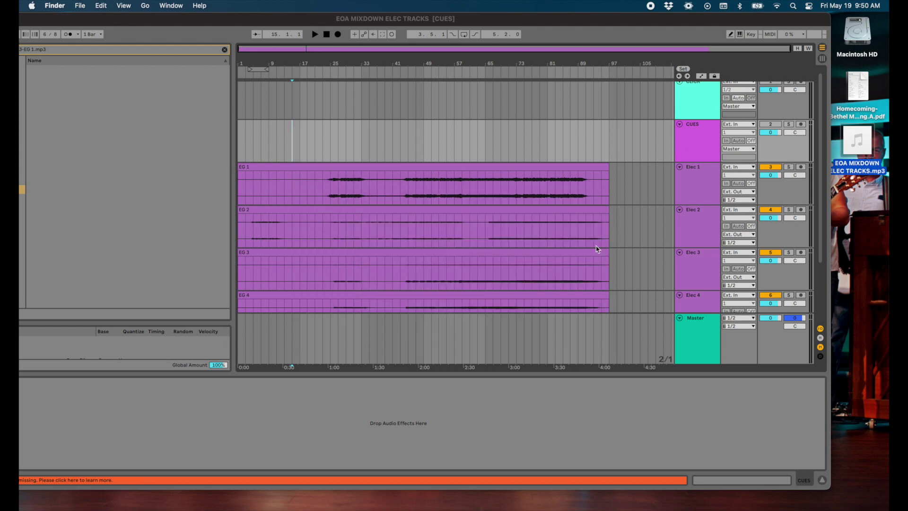
scroll(596, 249, down, 2)
scroll(596, 249, down, 2)
Step: Start playback from EG 4 and shift the Live window to the right
click(346, 235)
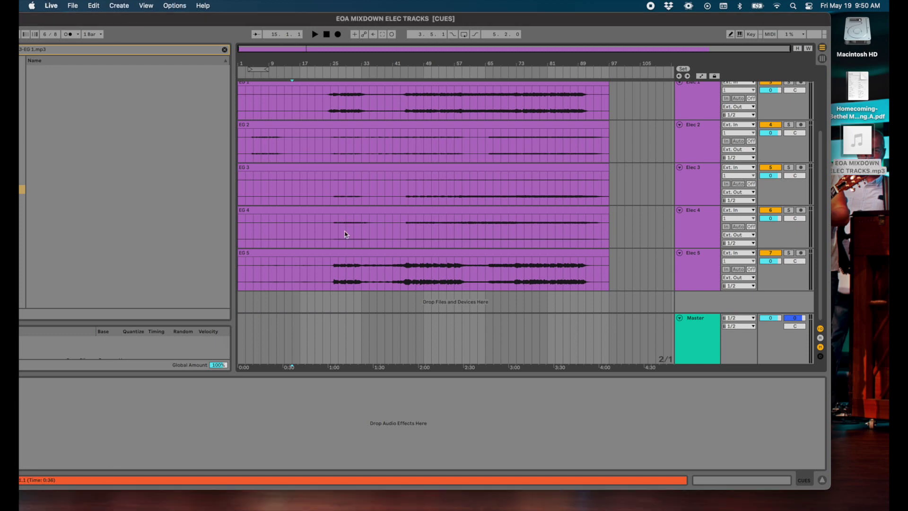
key(space)
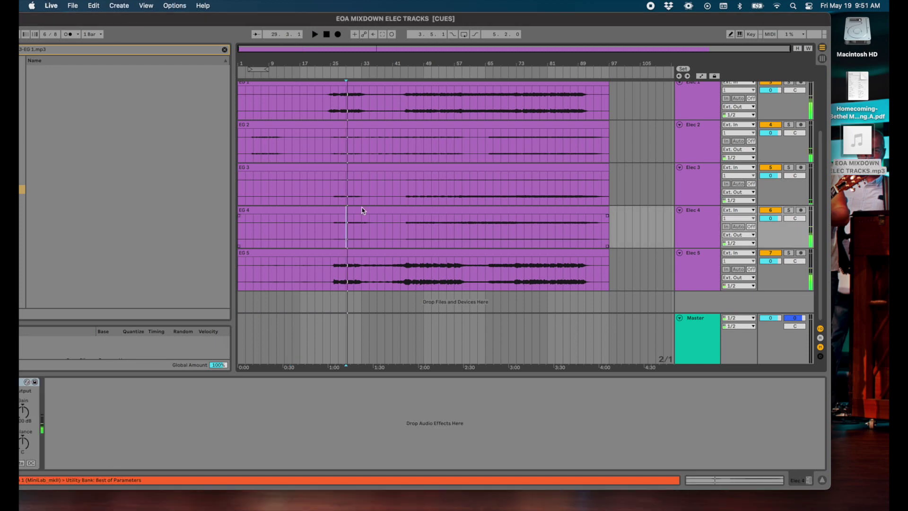
drag(587, 22, 646, 21)
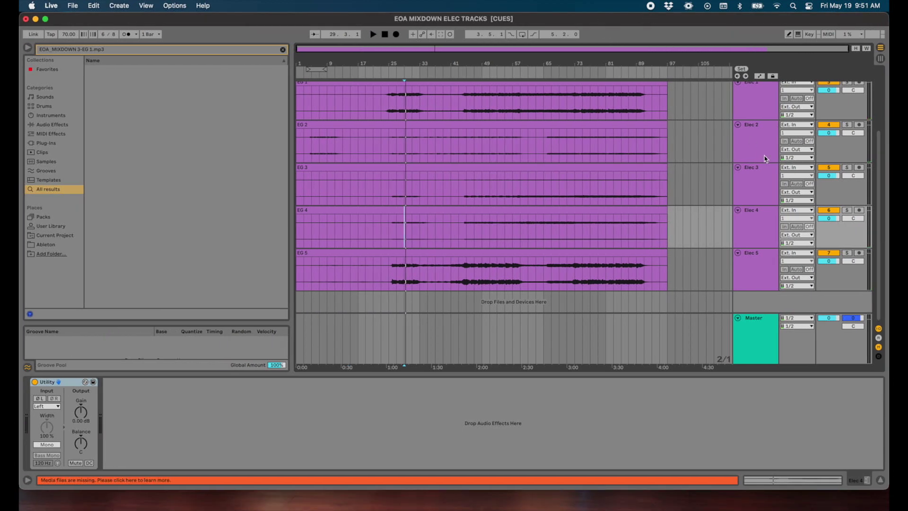
scroll(800, 132, up, 2)
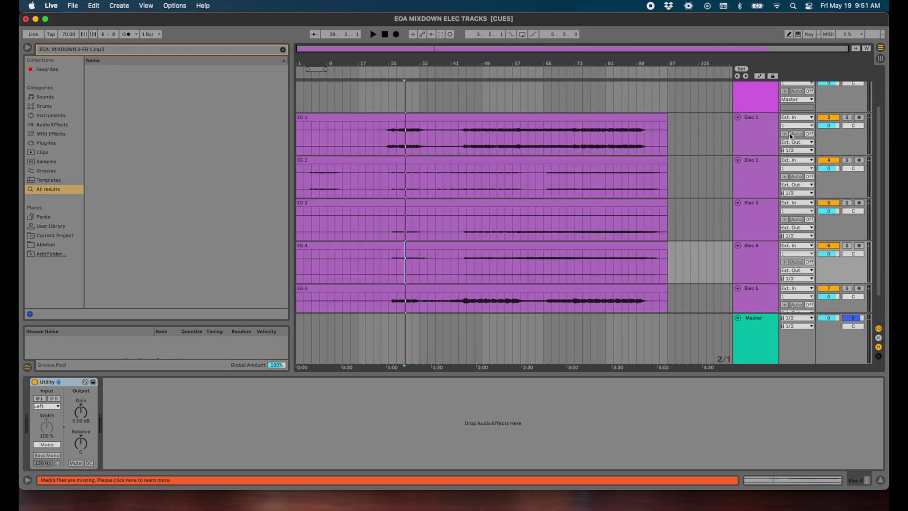
Step: Change Audio To from Ext. Out to Master on Elec 1 through Elec 5
click(794, 142)
click(792, 166)
click(795, 184)
click(795, 210)
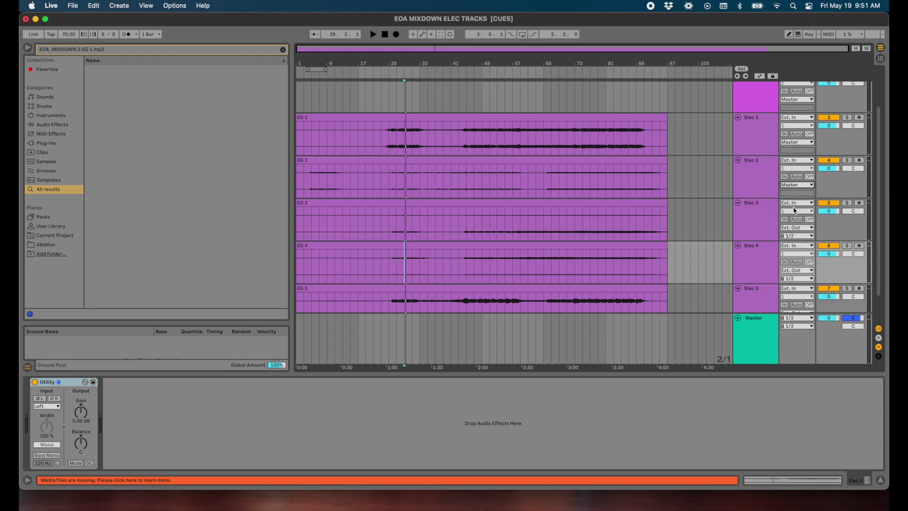
click(796, 228)
click(793, 252)
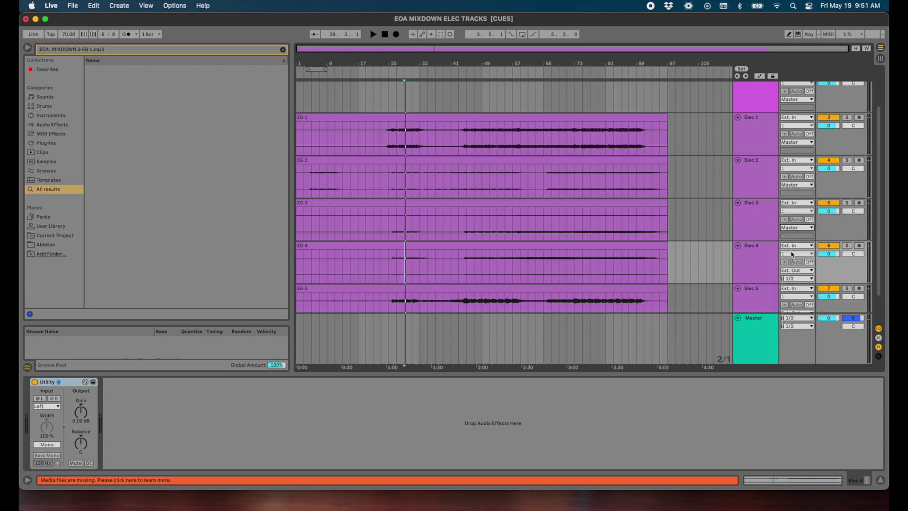
click(792, 272)
click(789, 293)
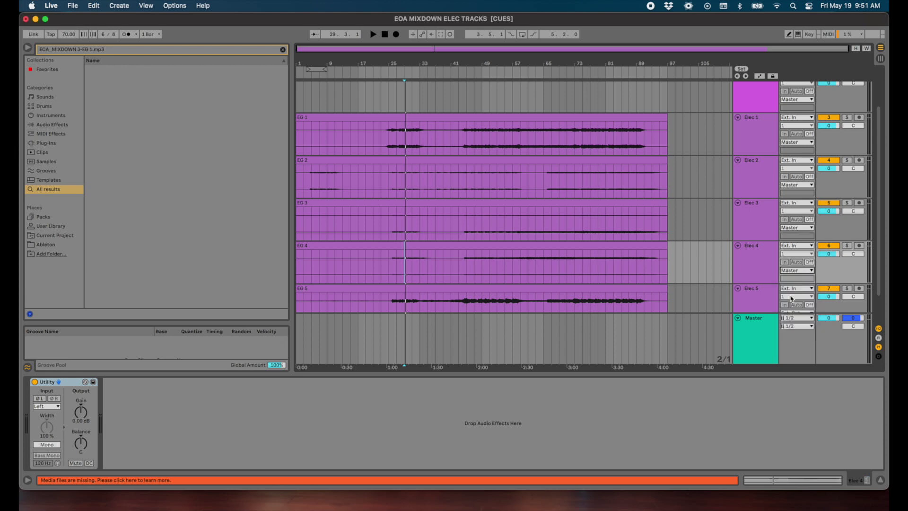
scroll(794, 298, down, 2)
click(795, 277)
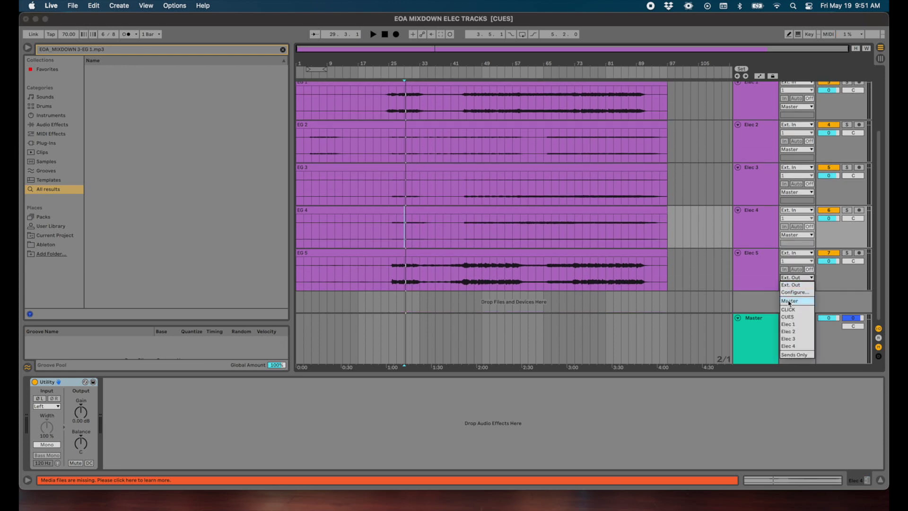
click(790, 301)
Step: Re-export the Master mix as MP3 to the Desktop, overwriting 'EOA MIXDOWN ELEC TRACKS'
click(73, 5)
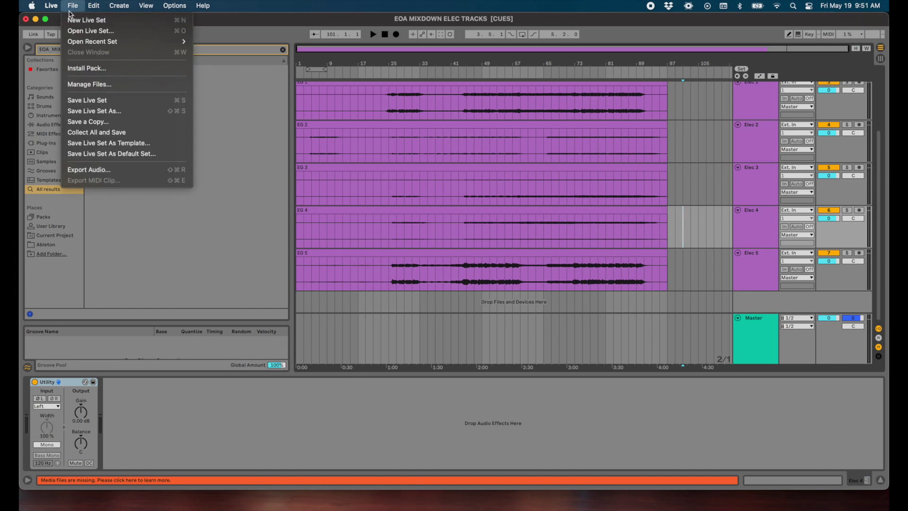
click(88, 169)
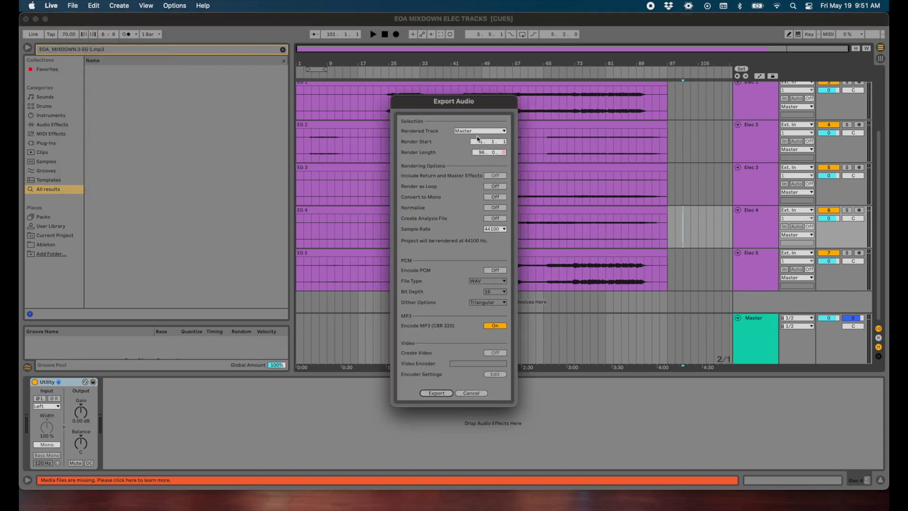
click(436, 393)
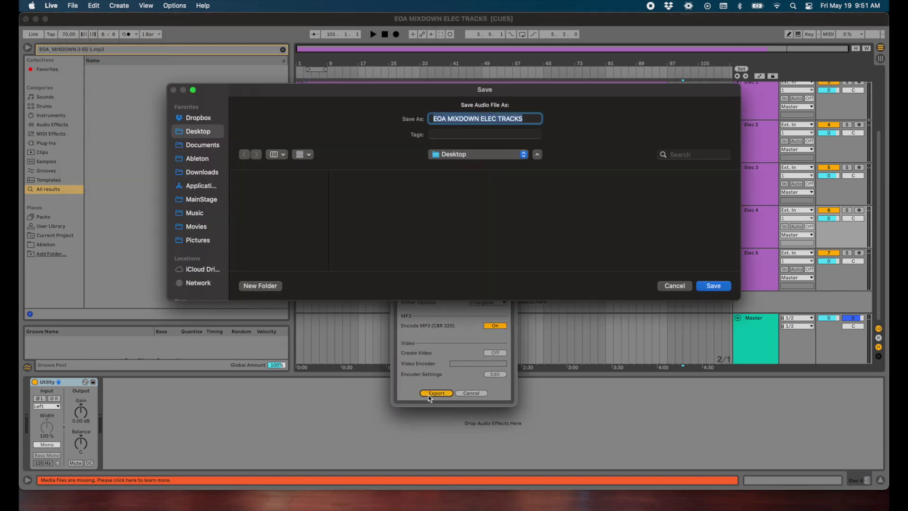
click(713, 285)
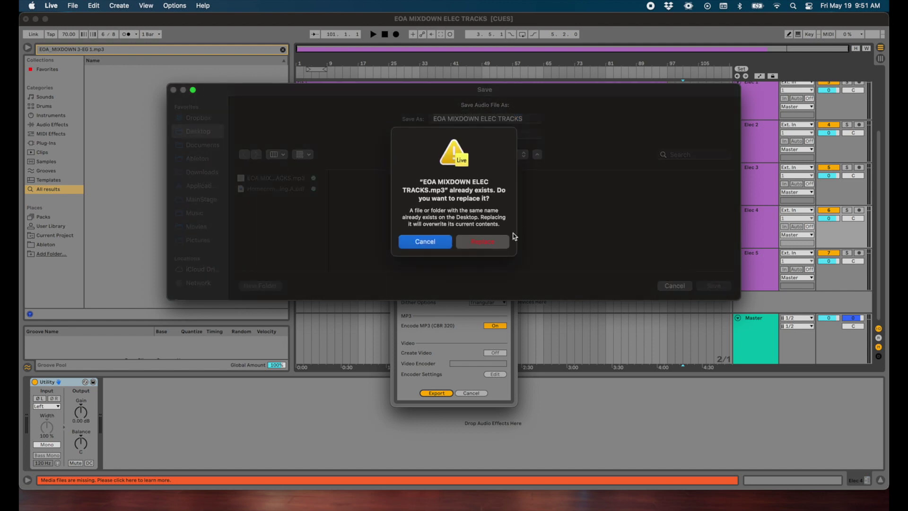
click(483, 235)
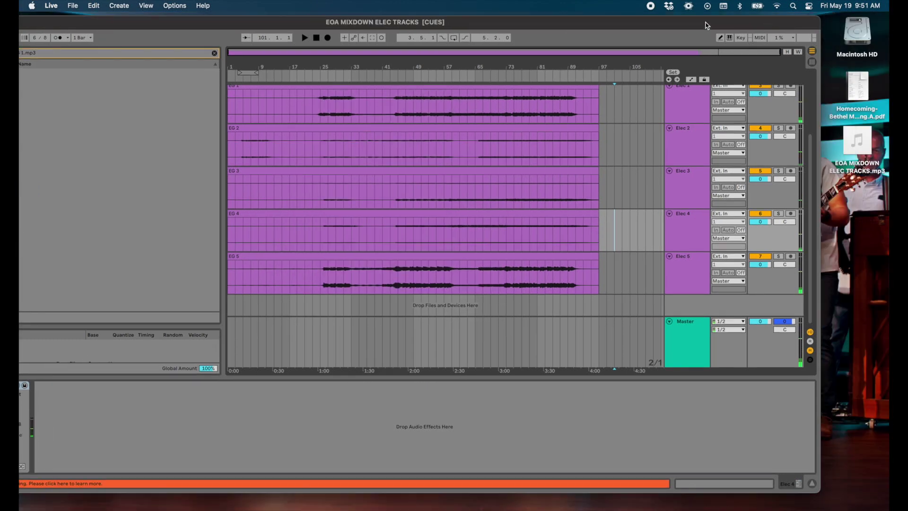
key(space)
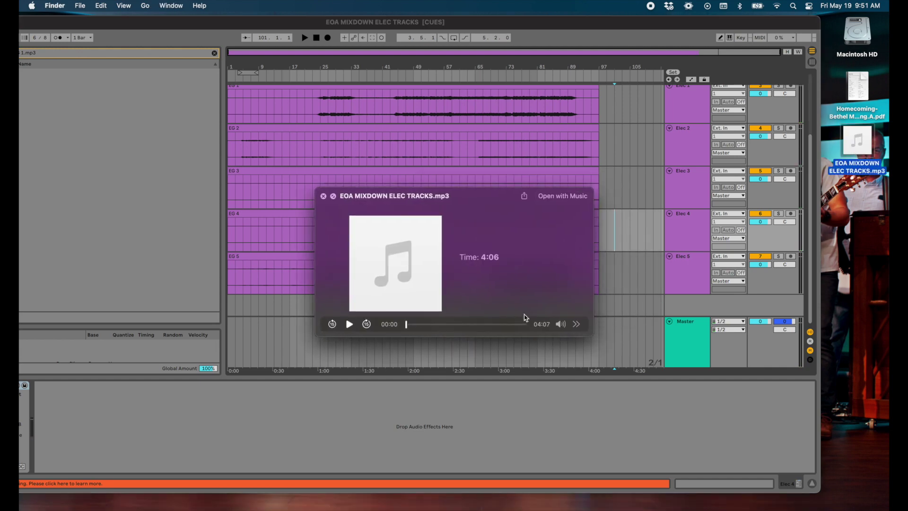
click(476, 325)
click(493, 325)
key(space)
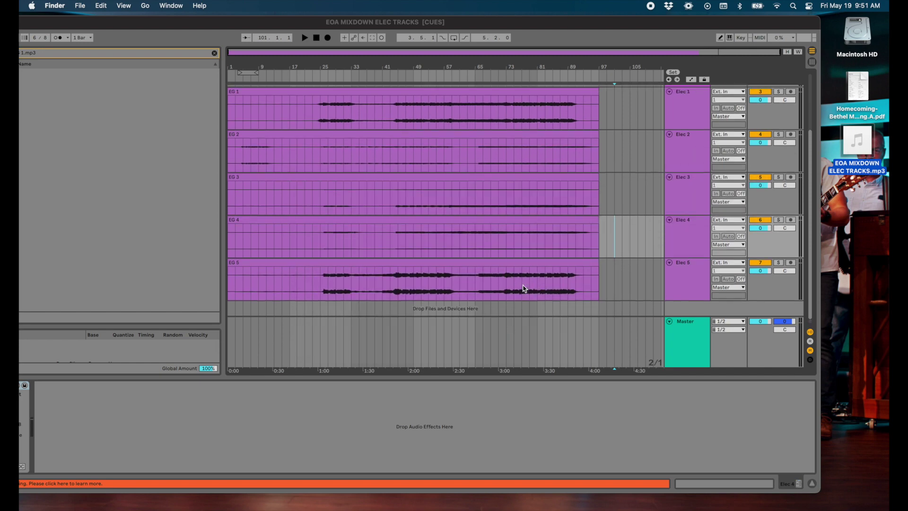
scroll(524, 289, up, 1)
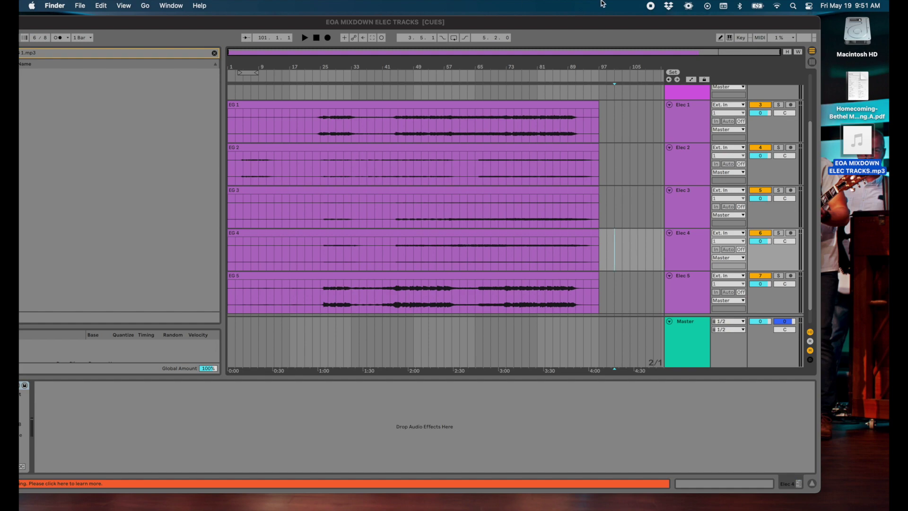
click(586, 28)
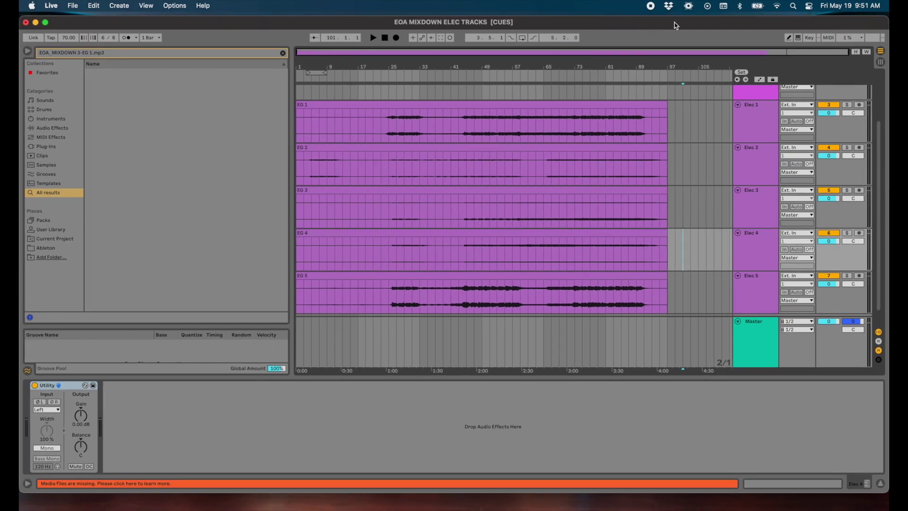